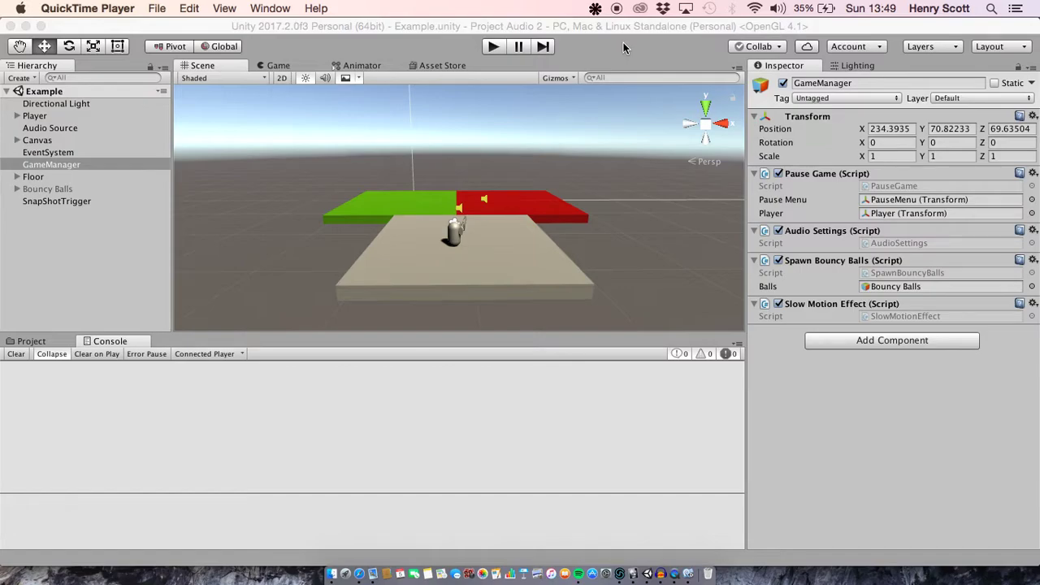
# Bring FMOD Studio forward and confirm in About FMOD Studio that version 1.10.00 is installed.
pyautogui.click(621, 580)
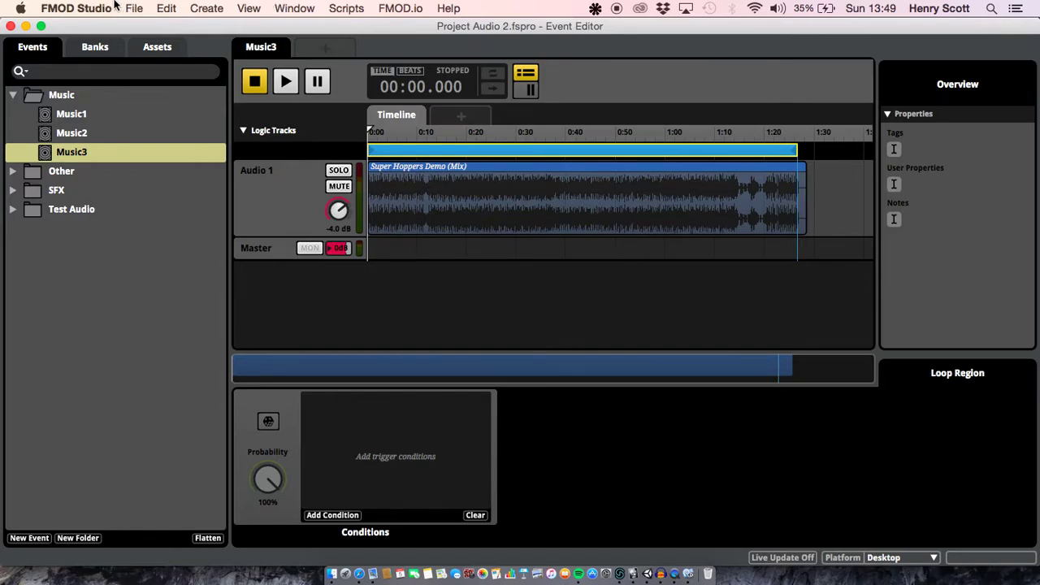
pyautogui.click(88, 8)
pyautogui.click(85, 28)
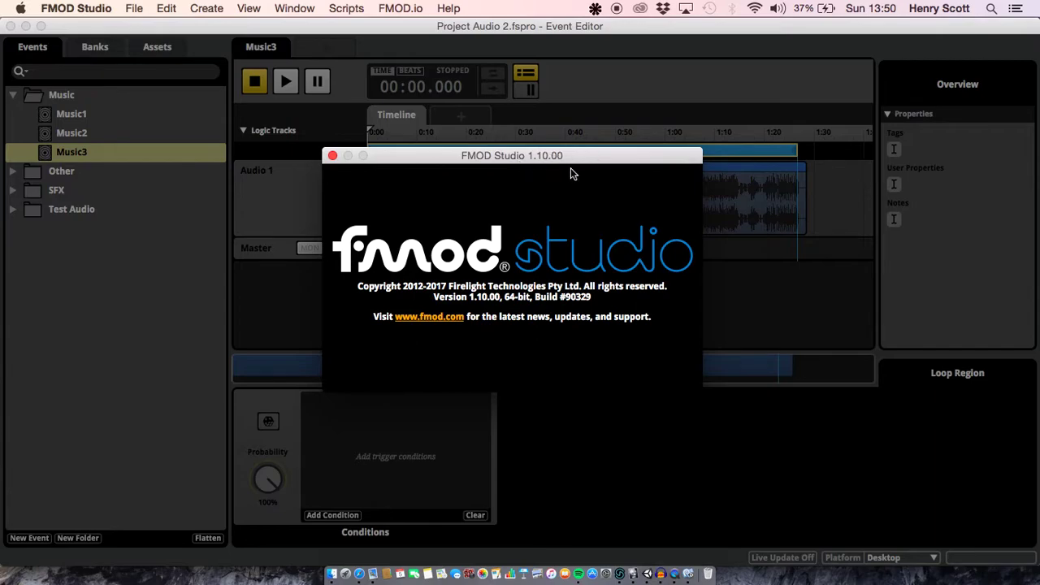
pyautogui.click(333, 156)
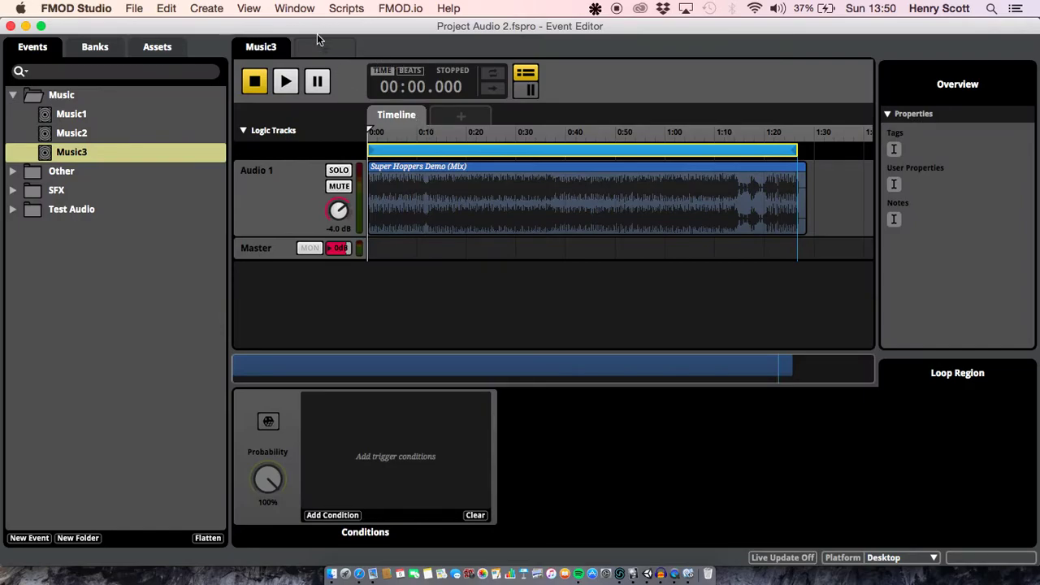
pyautogui.click(294, 8)
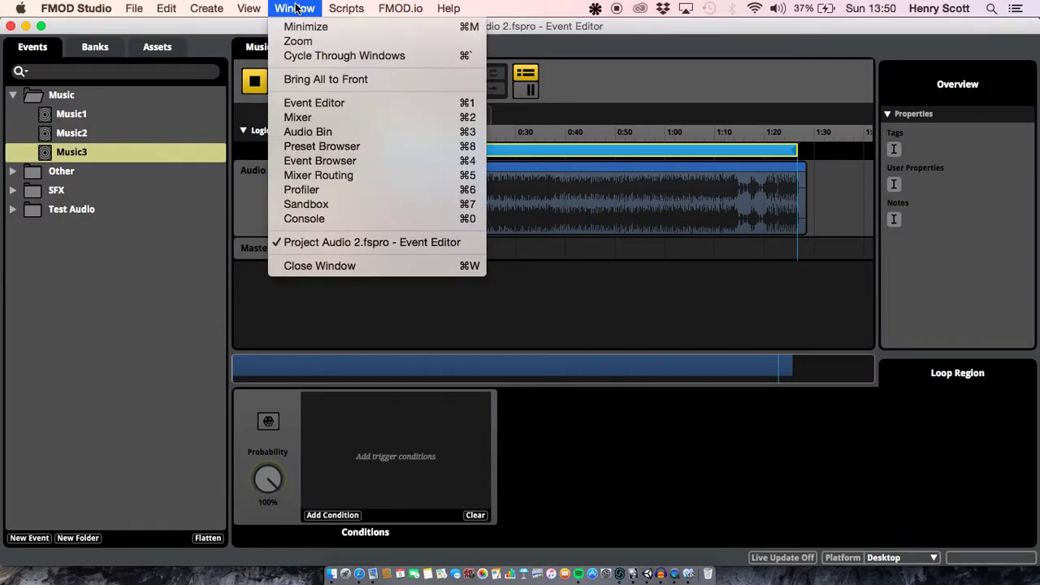
# Open the Mixer's Snapshots list showing Bullet Time Emitter and Bullet Time Script, and view the New Snapshot options.
pyautogui.click(327, 118)
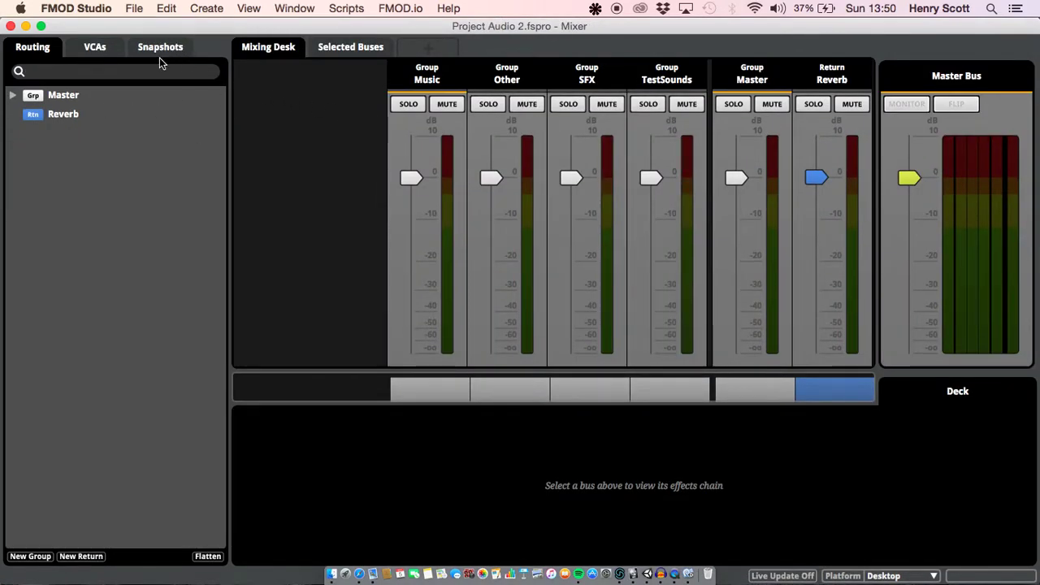
pyautogui.click(166, 49)
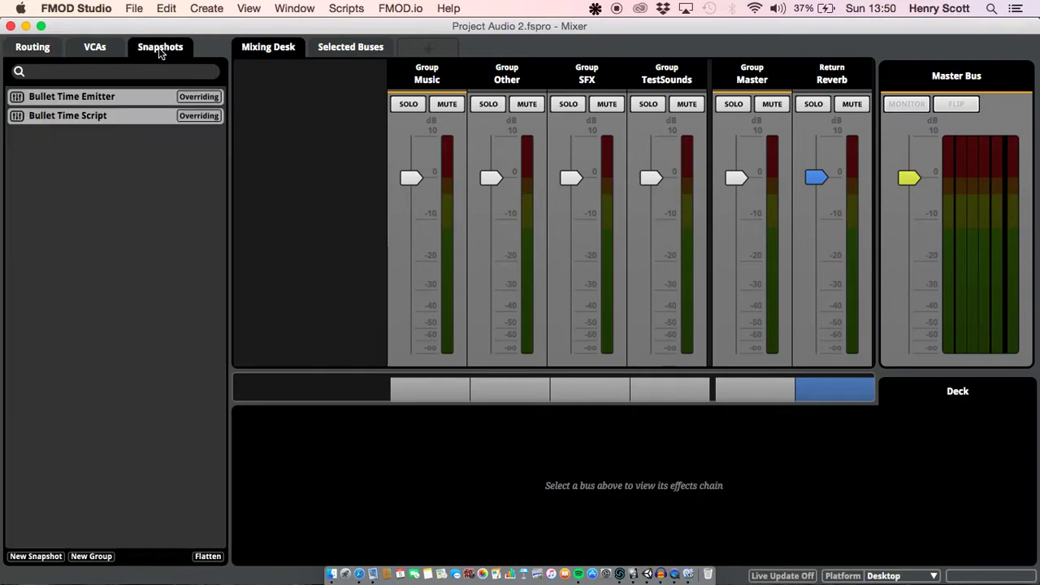
pyautogui.rightClick(99, 146)
pyautogui.moveTo(142, 162)
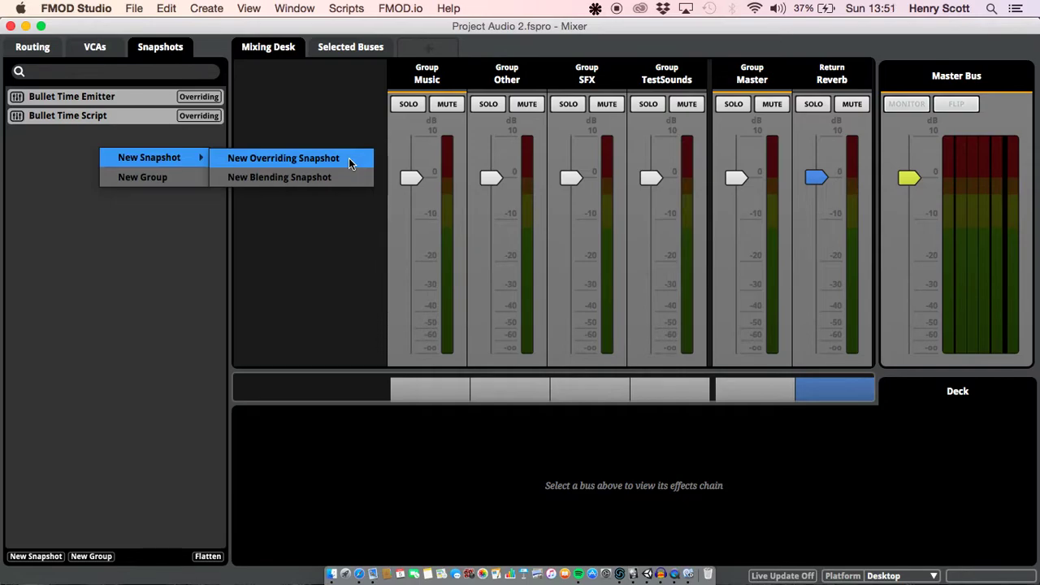
# Inspect the Other, SFX and Music group effects, then open the Bullet Time Emitter snapshot.
pyautogui.click(349, 120)
pyautogui.click(510, 130)
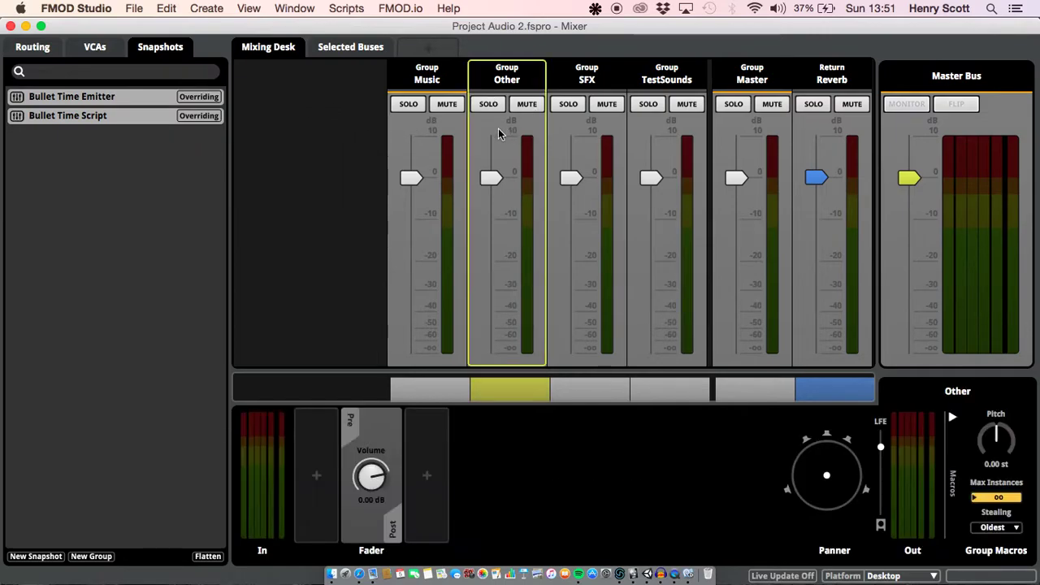
pyautogui.click(605, 104)
pyautogui.click(604, 106)
pyautogui.click(599, 140)
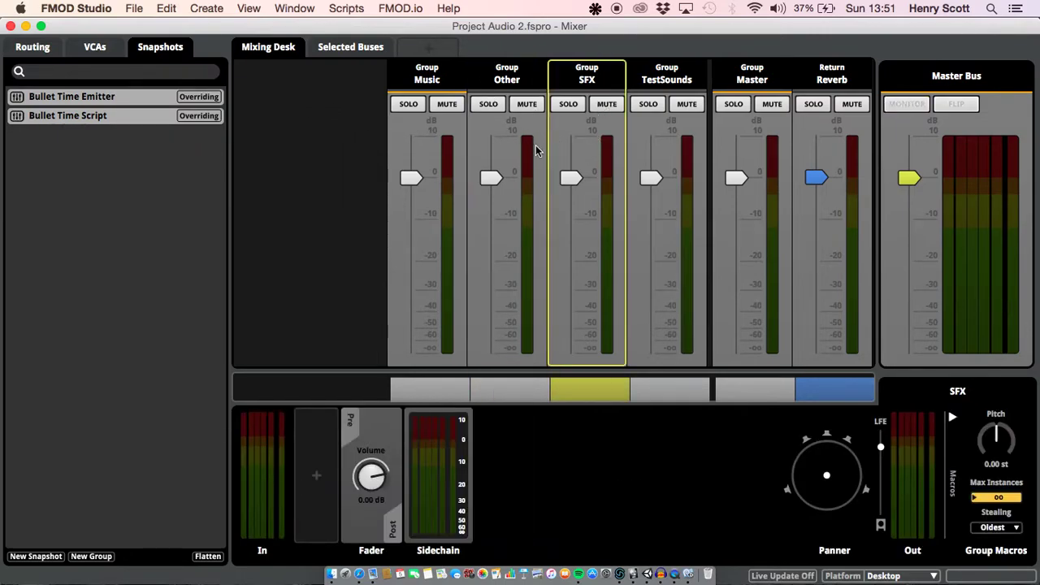
pyautogui.click(426, 135)
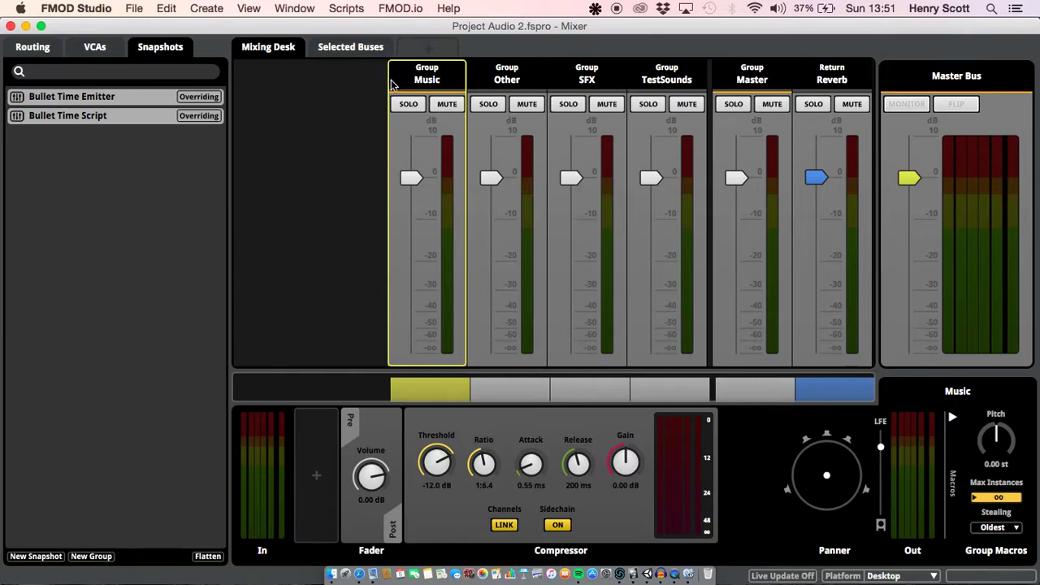
pyautogui.click(128, 98)
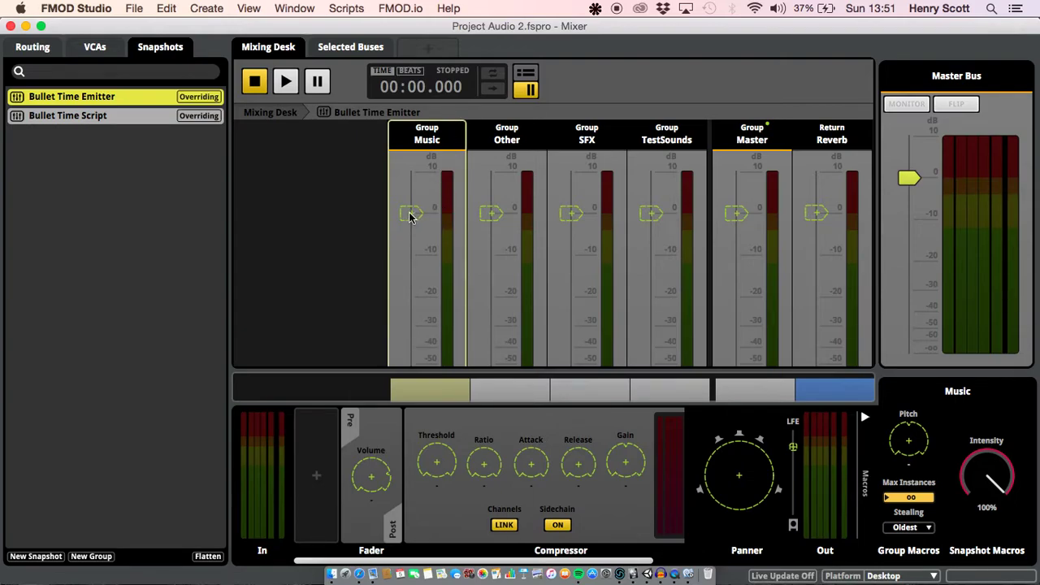
# Try the snapshot's Music volume at about -10 and -15 dB, leaving it at 0 dB.
pyautogui.moveTo(410, 216); pyautogui.dragTo(411, 256)
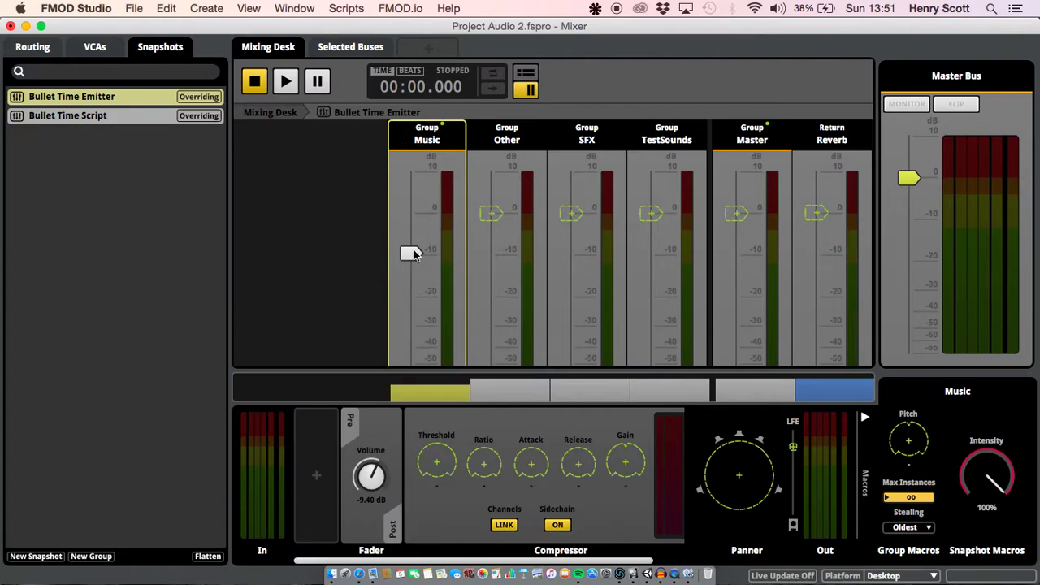
pyautogui.moveTo(413, 254); pyautogui.dragTo(414, 214)
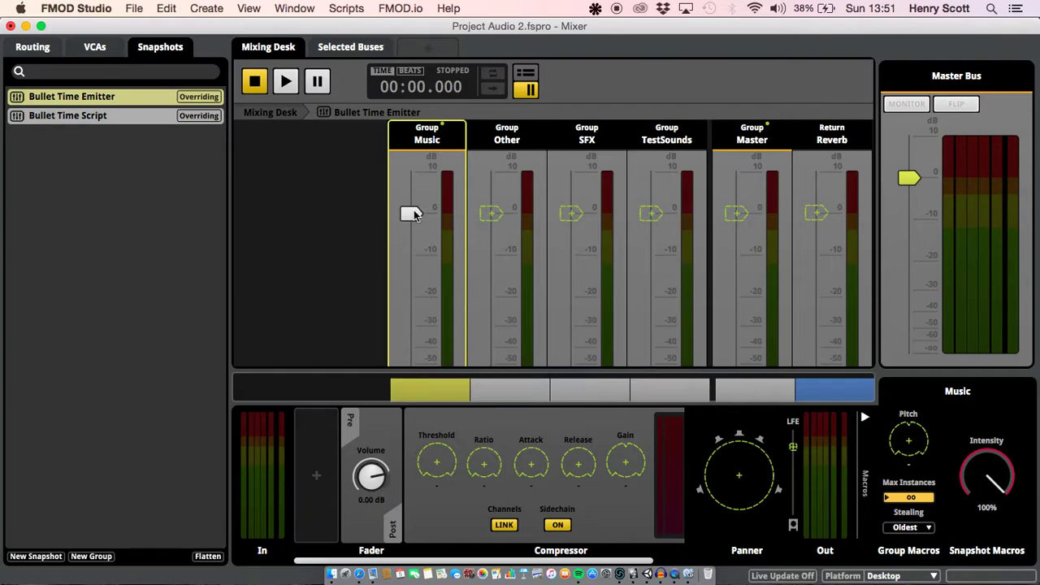
pyautogui.moveTo(414, 214); pyautogui.dragTo(414, 271)
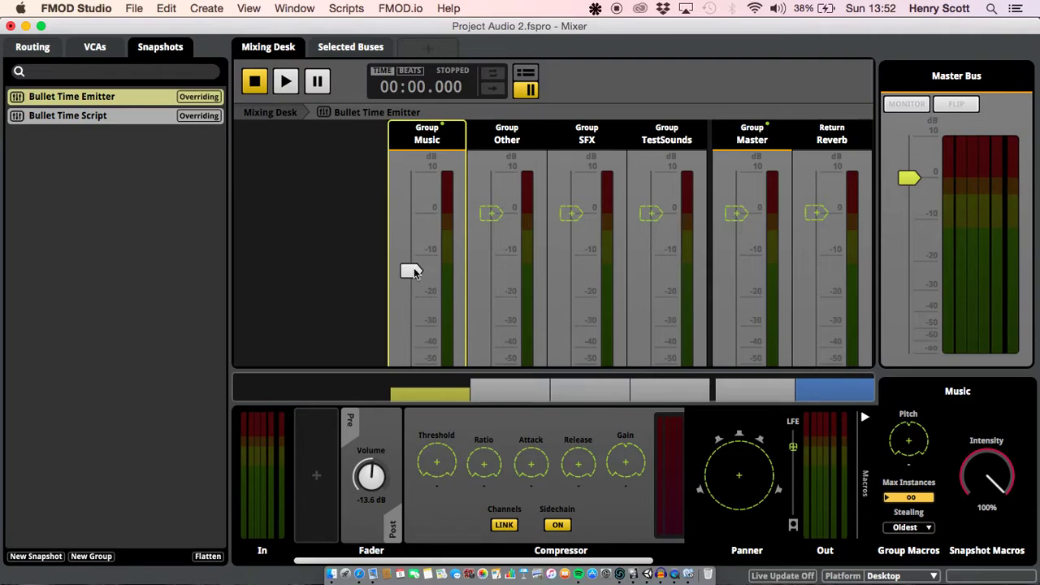
pyautogui.moveTo(414, 271); pyautogui.dragTo(412, 309)
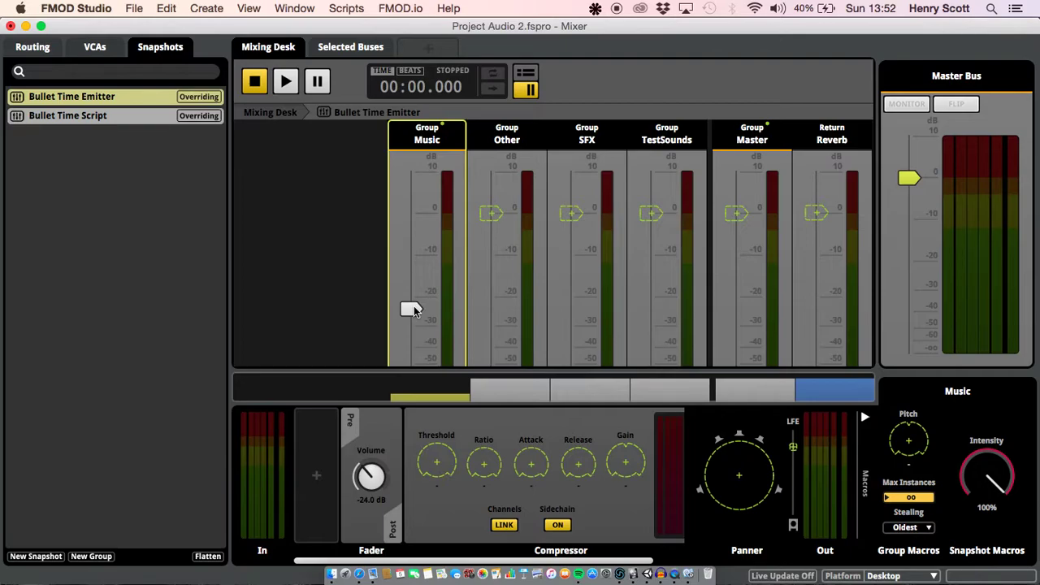
pyautogui.moveTo(412, 310); pyautogui.dragTo(412, 214)
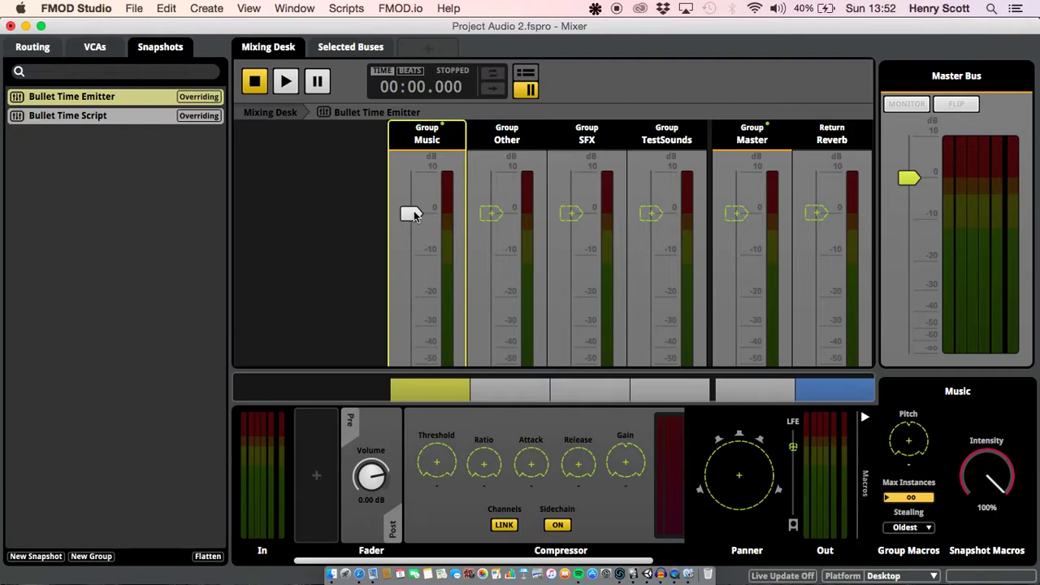
pyautogui.rightClick(411, 214)
# Unscope Music volume from Bullet Time Emitter and view Bullet Time Script's 100%-to-0% intensity curve.
pyautogui.click(434, 241)
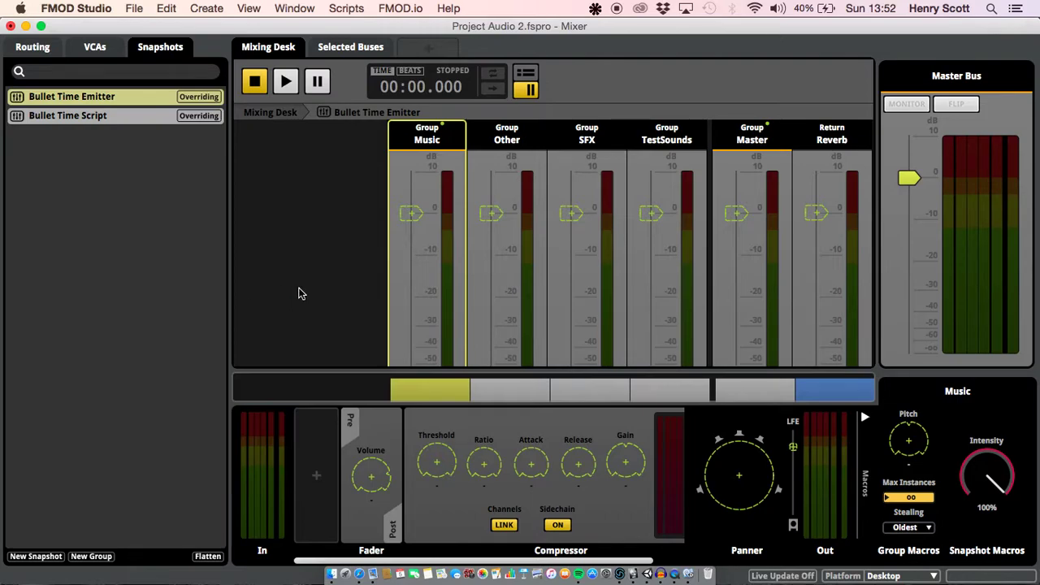
pyautogui.click(128, 115)
pyautogui.click(130, 99)
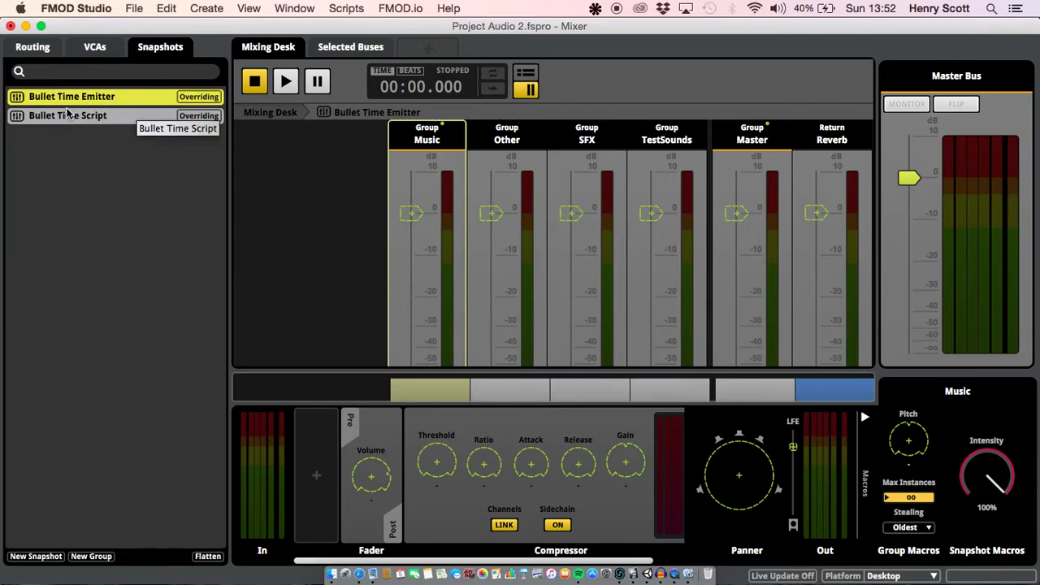
pyautogui.click(130, 118)
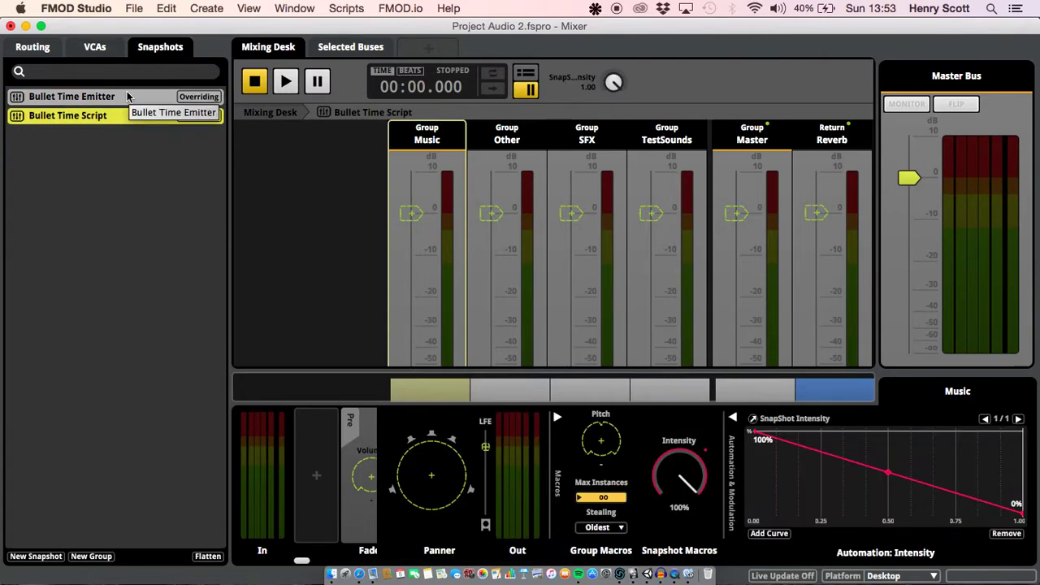
# Compare Bullet Time Emitter with Bullet Time Script, then return to the base mix with no snapshot open.
pyautogui.click(146, 104)
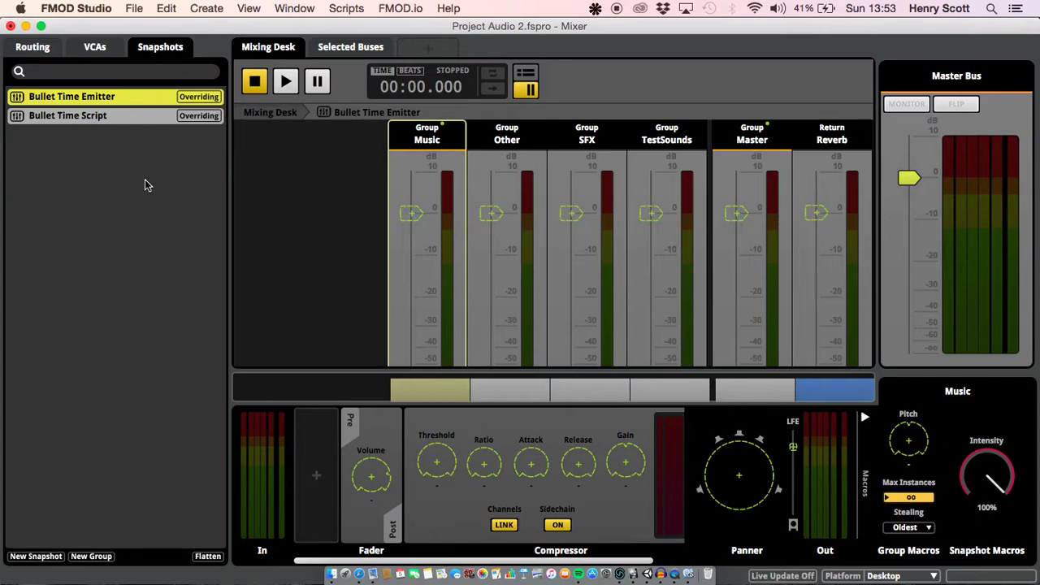
pyautogui.click(122, 118)
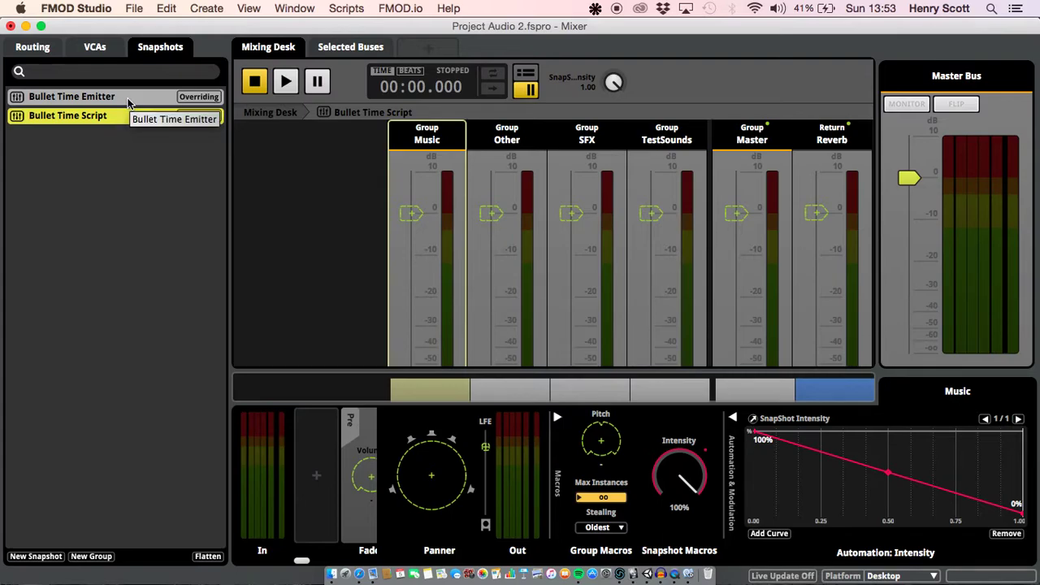
pyautogui.click(134, 214)
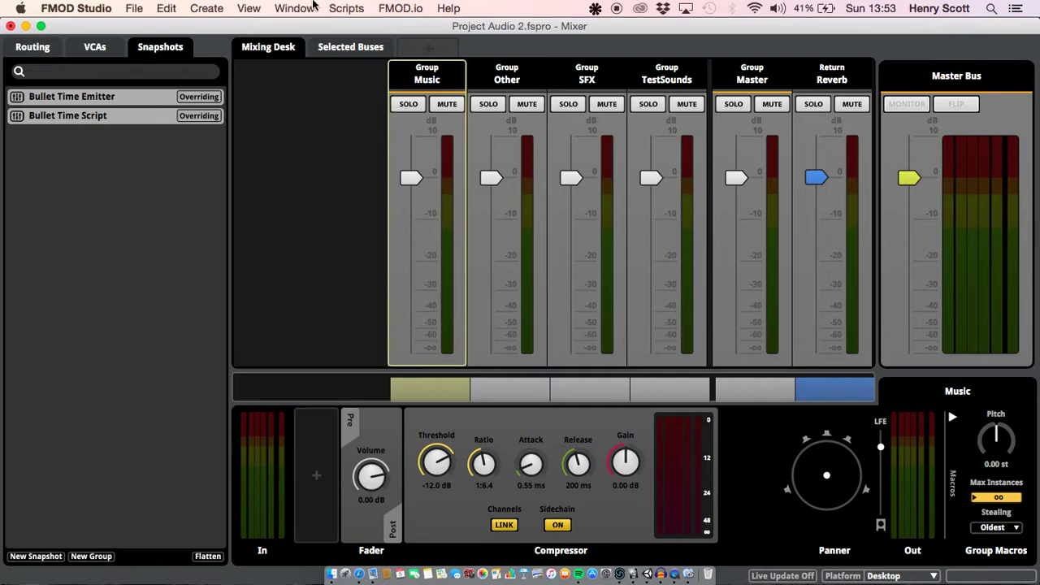
pyautogui.click(309, 8)
pyautogui.click(320, 107)
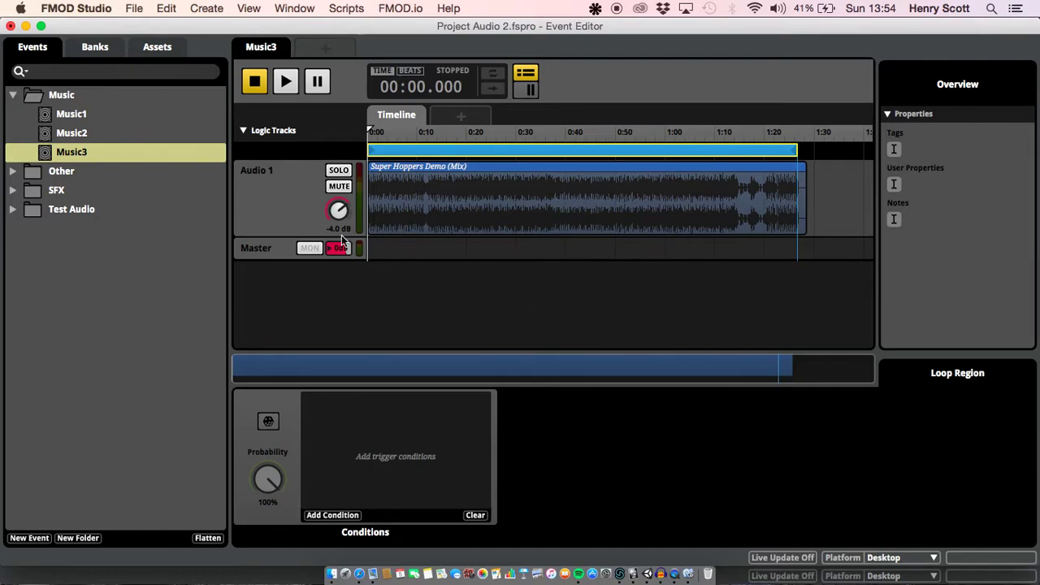
pyautogui.click(461, 115)
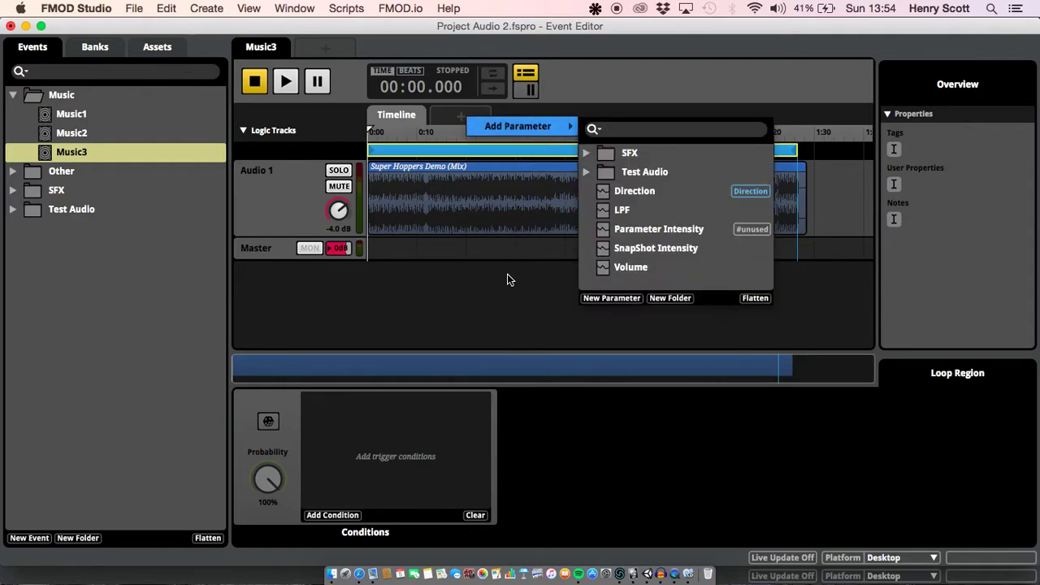
pyautogui.click(489, 311)
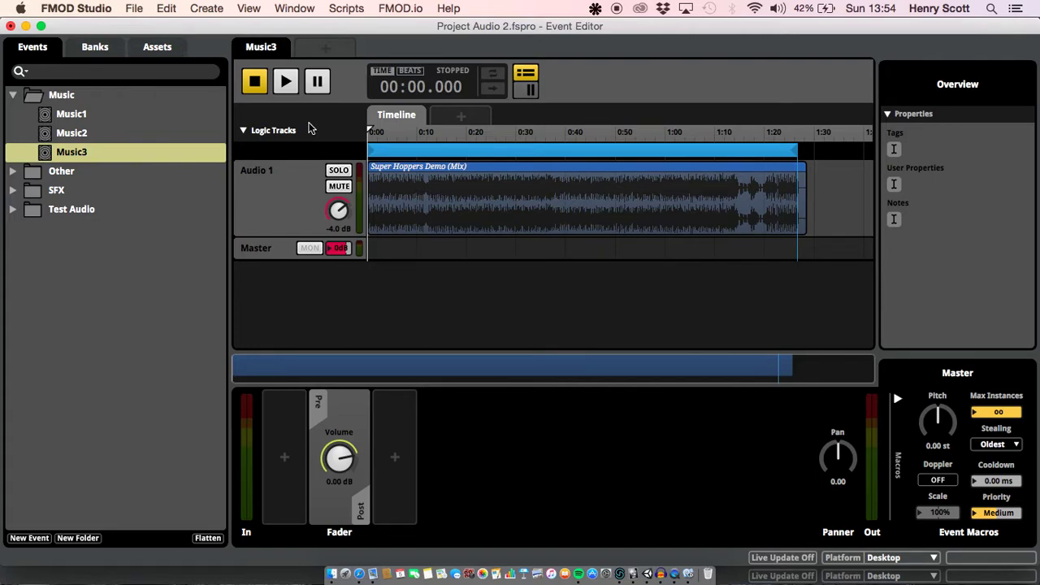
pyautogui.click(301, 8)
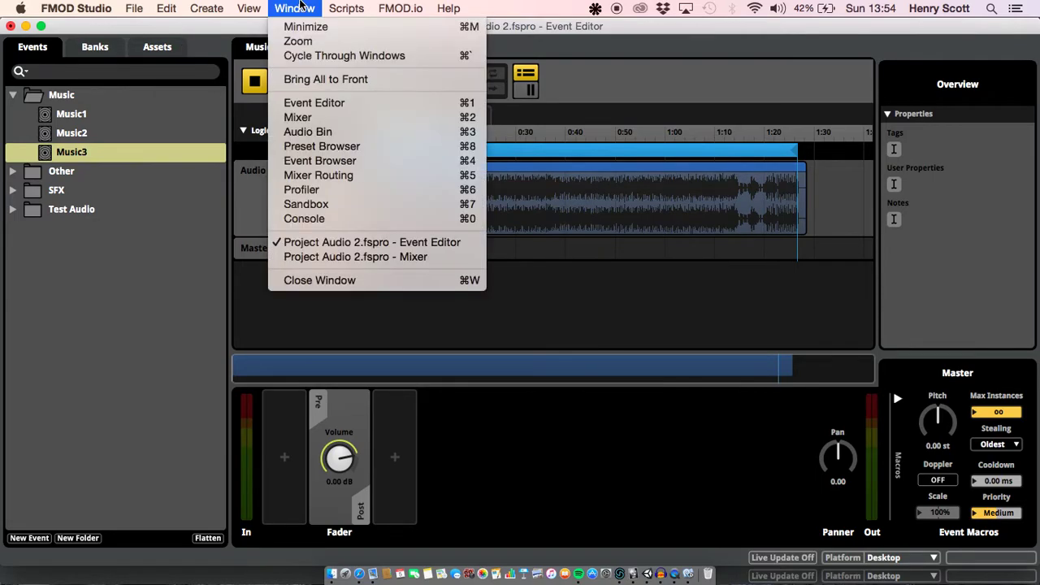
pyautogui.click(321, 119)
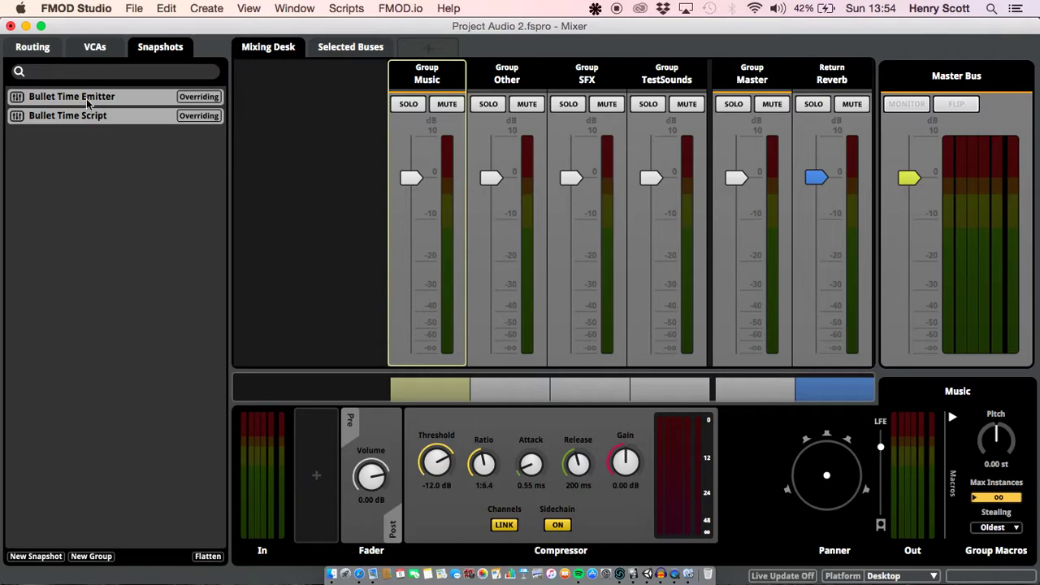
# Open Bullet Time Emitter and inspect the Other, SFX, TestSounds and Master groups, Master pitch -12.0 st.
pyautogui.click(130, 100)
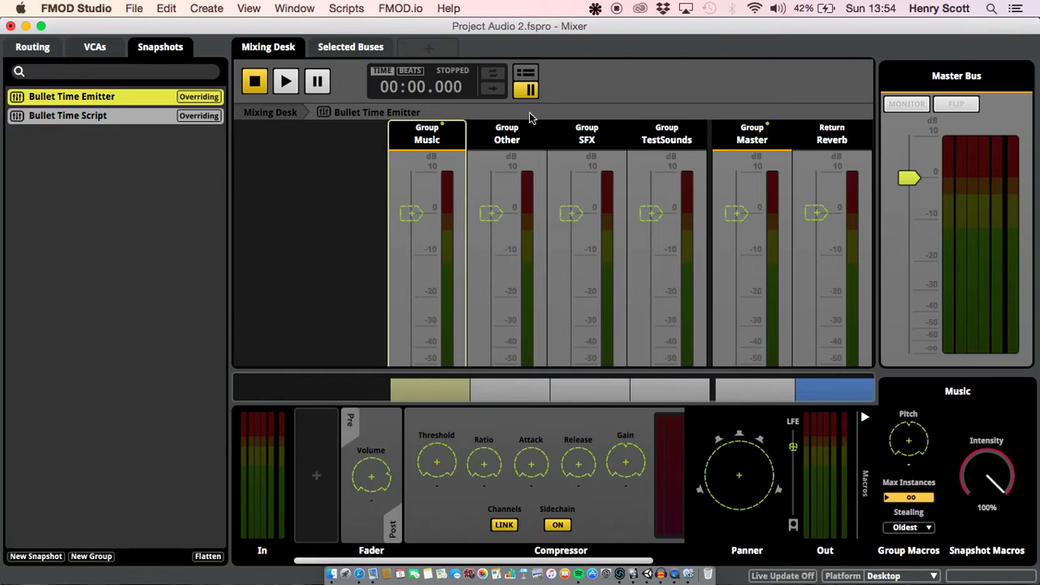
pyautogui.click(345, 176)
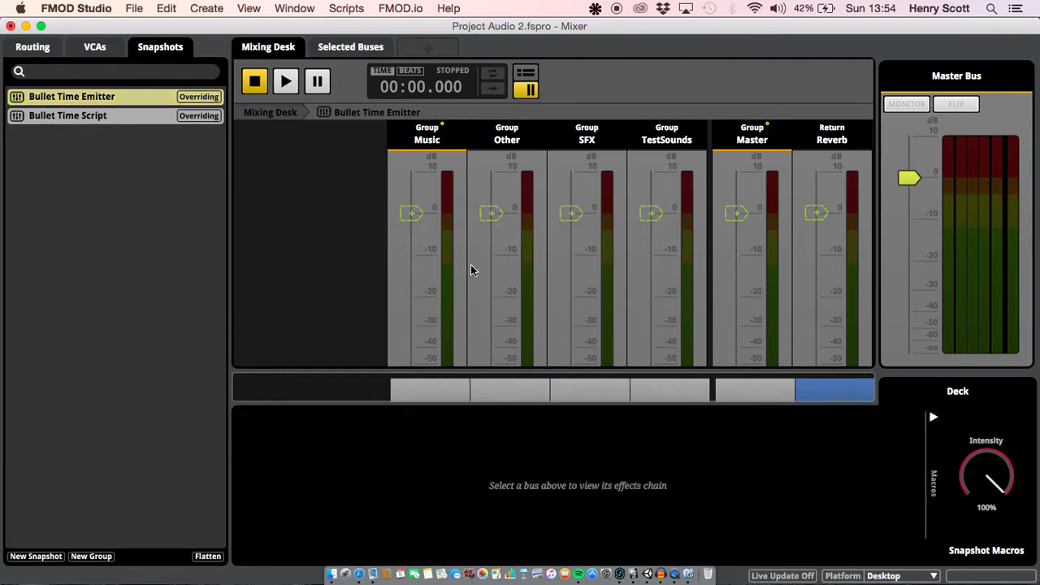
pyautogui.click(513, 167)
pyautogui.click(590, 163)
pyautogui.click(666, 168)
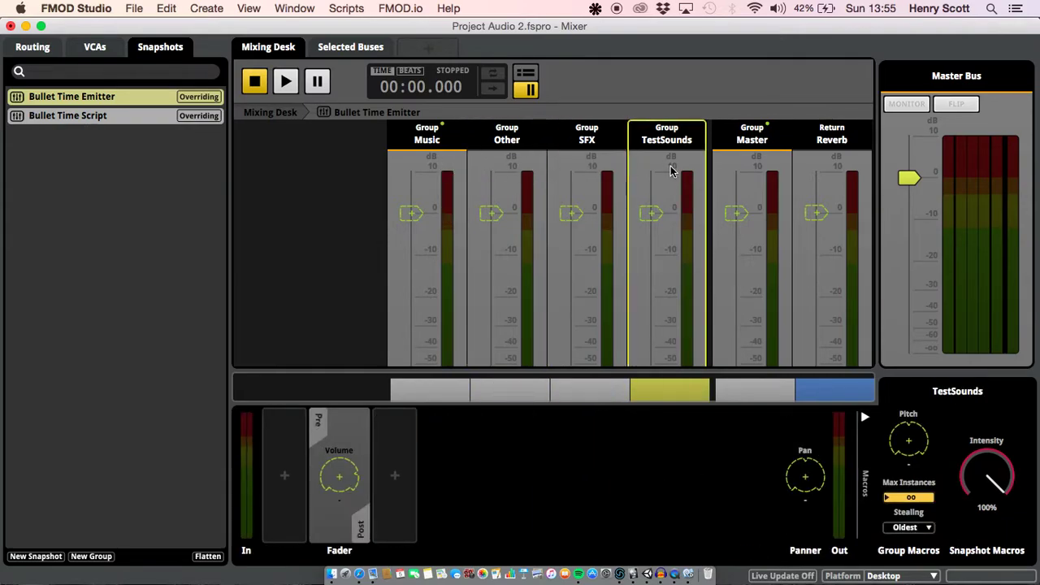
pyautogui.click(777, 165)
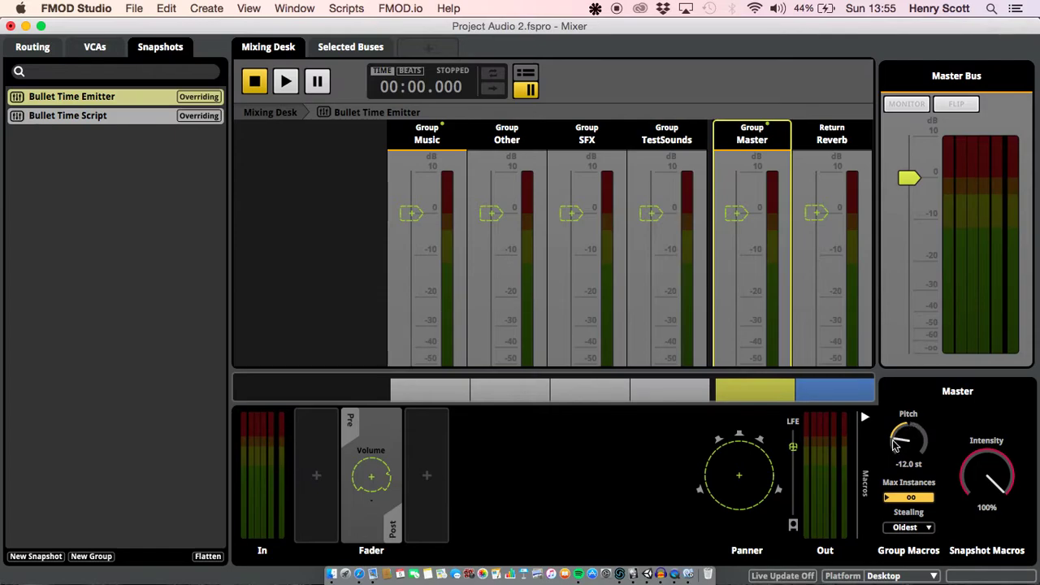
# In Unity, inspect SnapShotTrigger's emitter, which plays Bullet Time Emitter on trigger enter and stops it on exit.
pyautogui.click(655, 576)
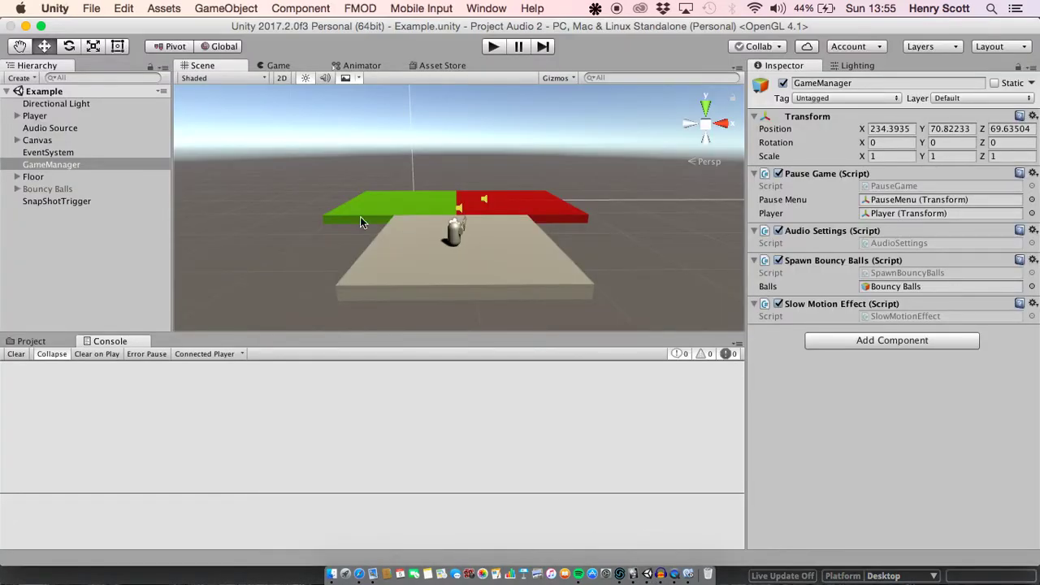
pyautogui.click(34, 202)
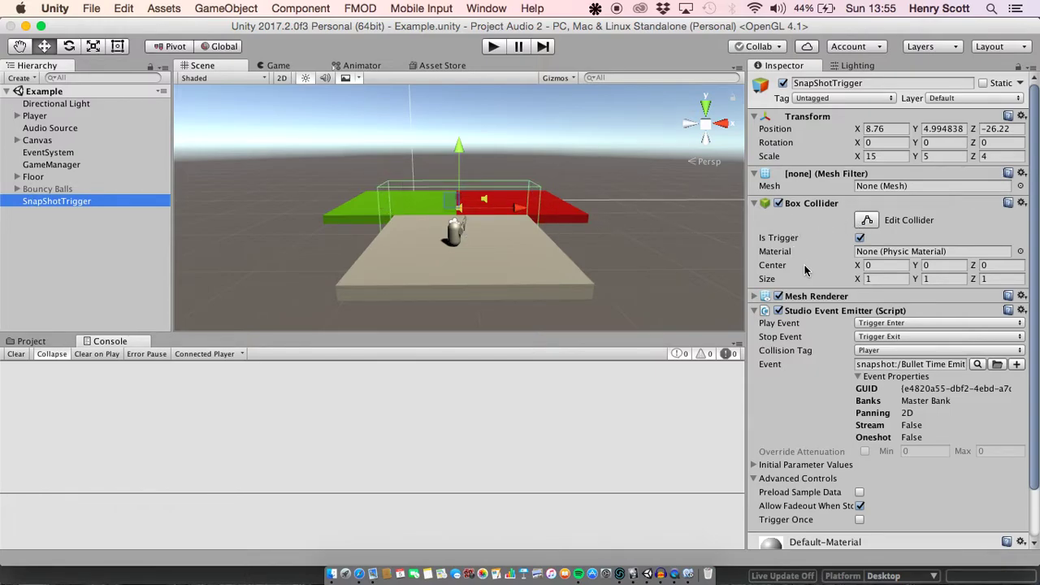
pyautogui.scroll(-2, 805, 270)
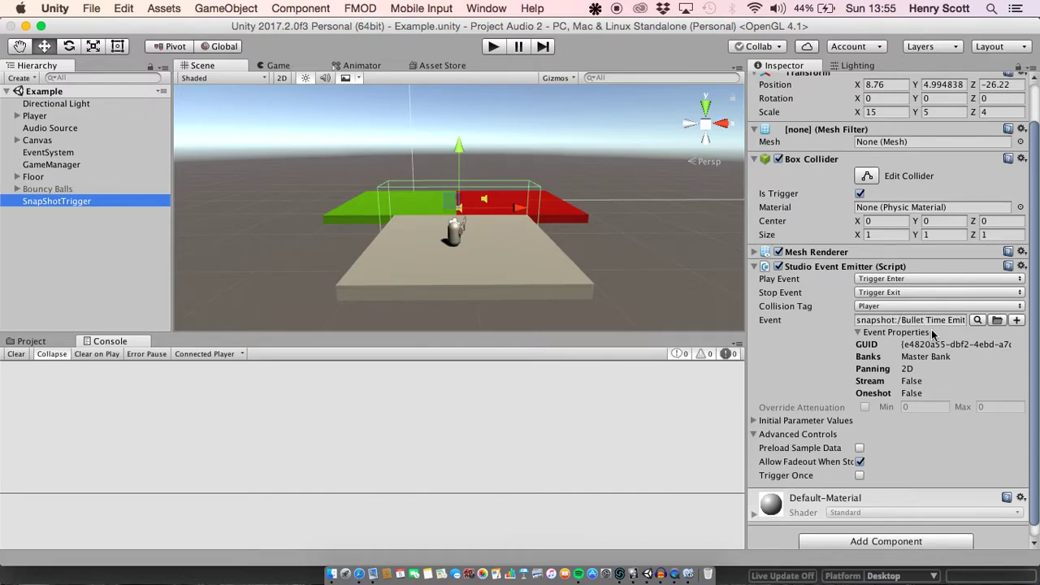
# Browse the emitter's FMOD events without changing the selection, then clear the Console.
pyautogui.click(979, 321)
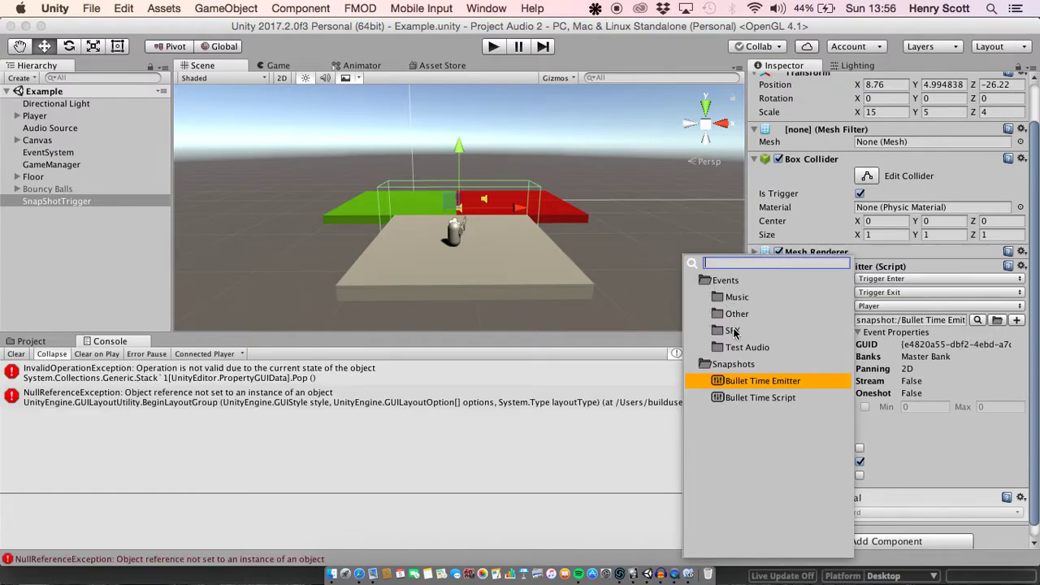
pyautogui.click(737, 316)
pyautogui.click(738, 317)
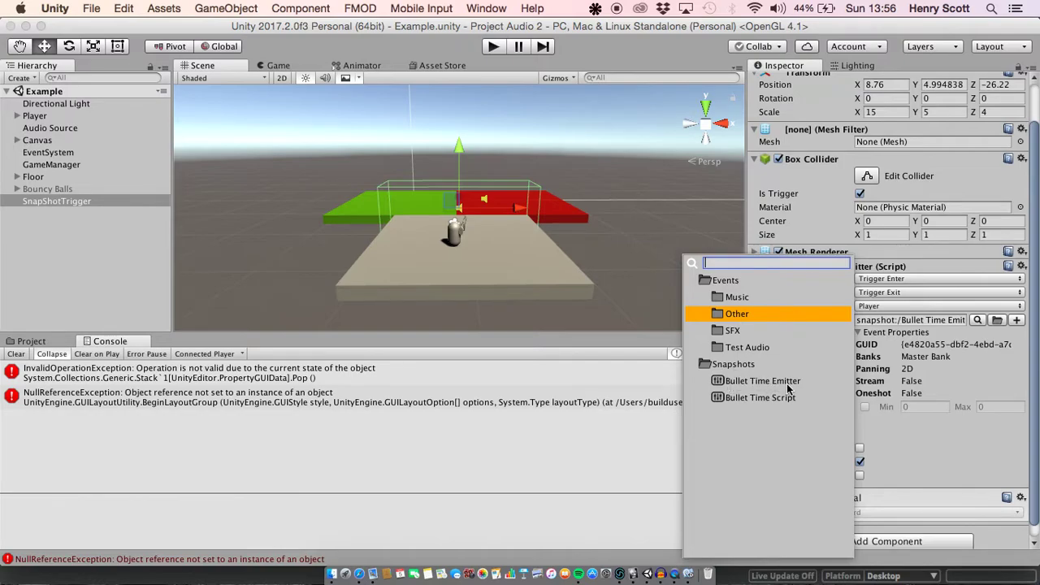
pyautogui.click(579, 408)
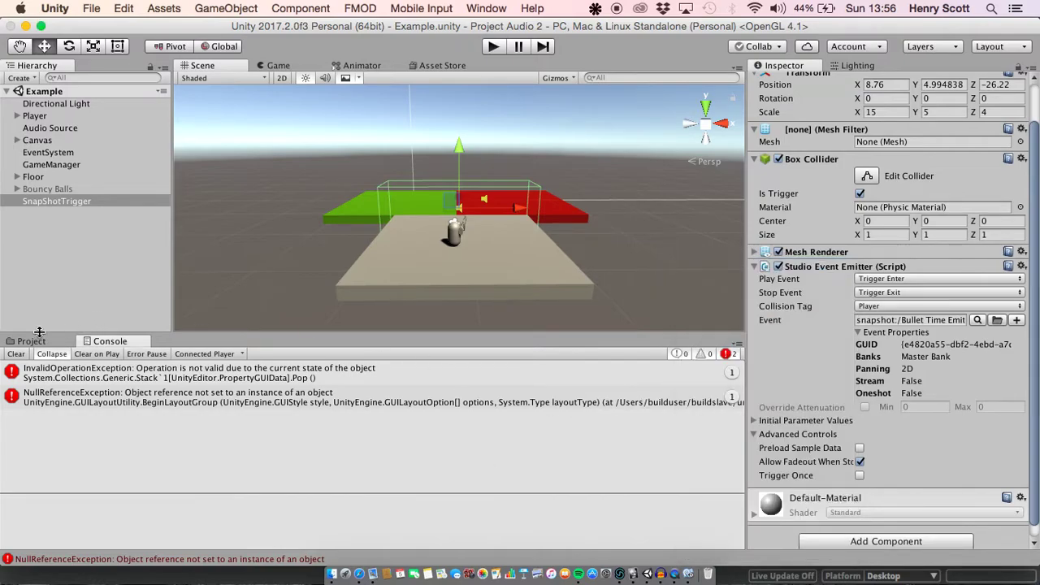
pyautogui.click(16, 354)
pyautogui.click(490, 48)
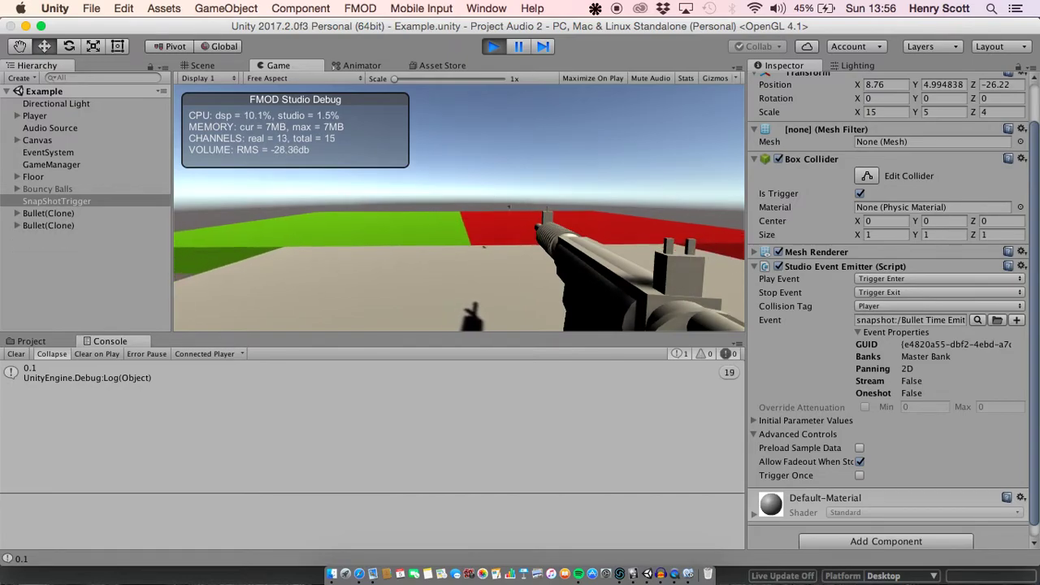
pyautogui.click(490, 47)
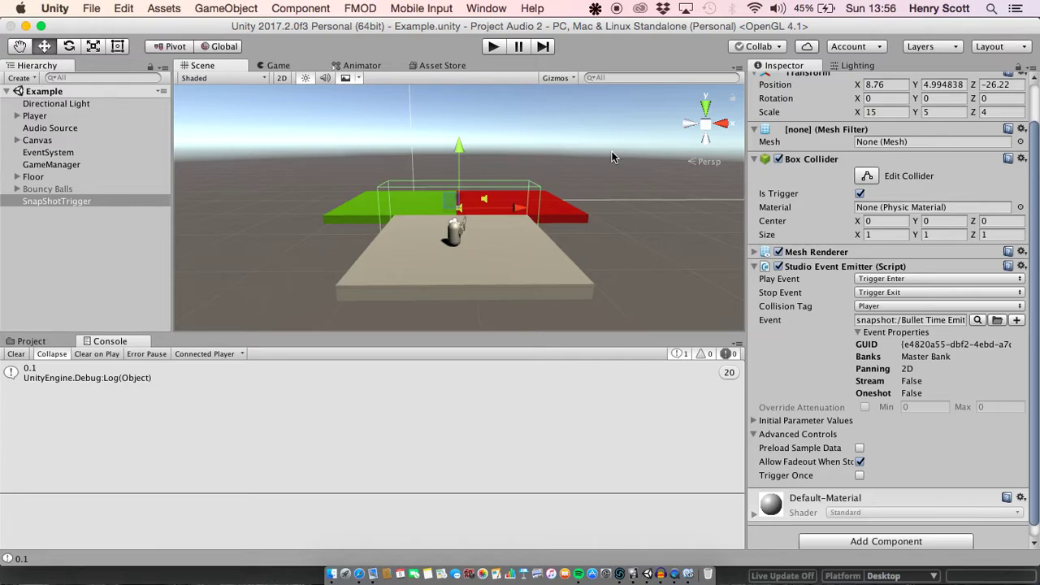
# Open Bullet Time Script, showing Master pitch -24.0 st and its SnapShot Intensity automation curve.
pyautogui.click(620, 574)
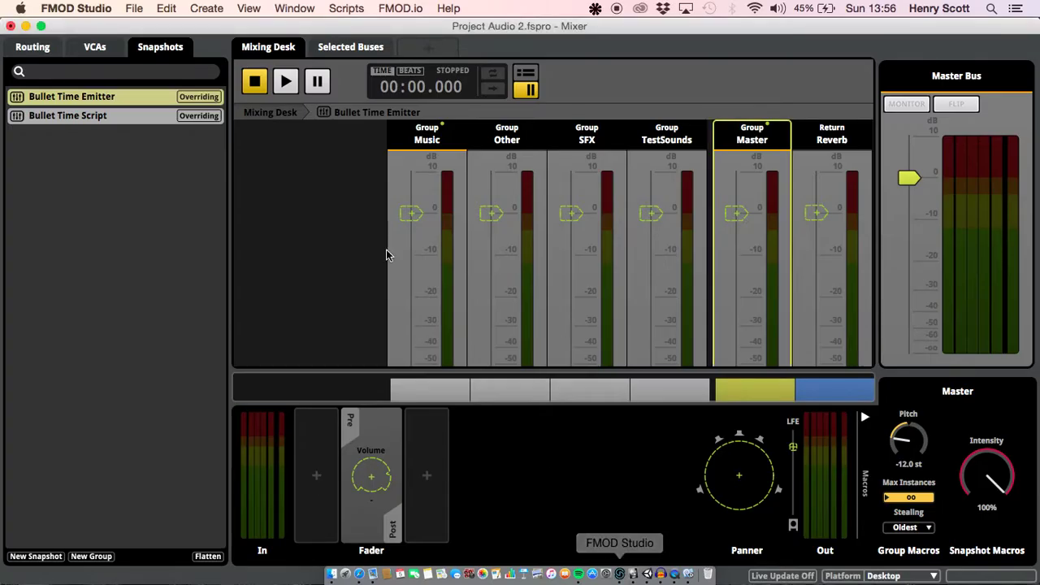
pyautogui.click(116, 121)
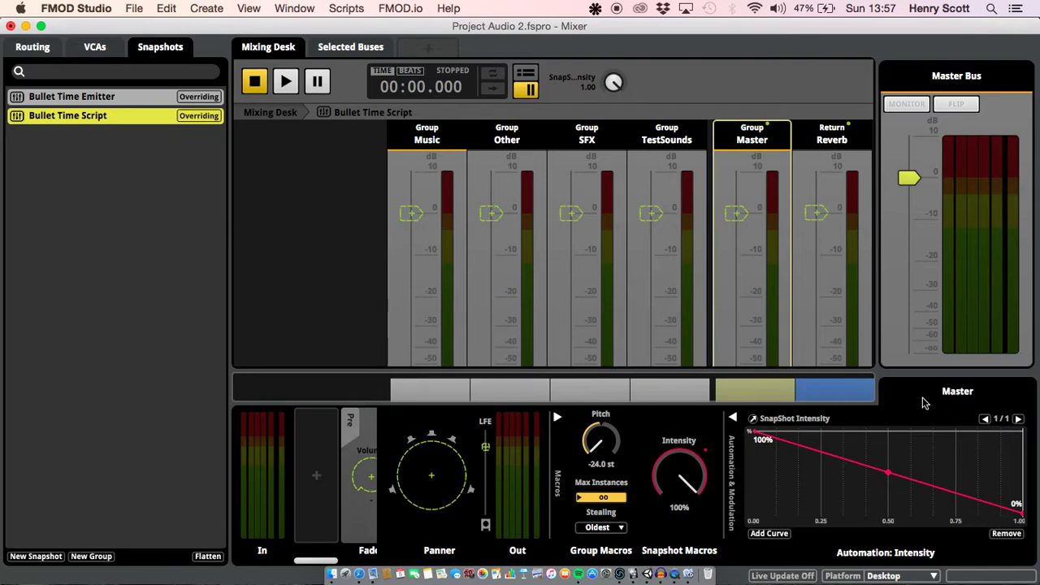
pyautogui.click(732, 418)
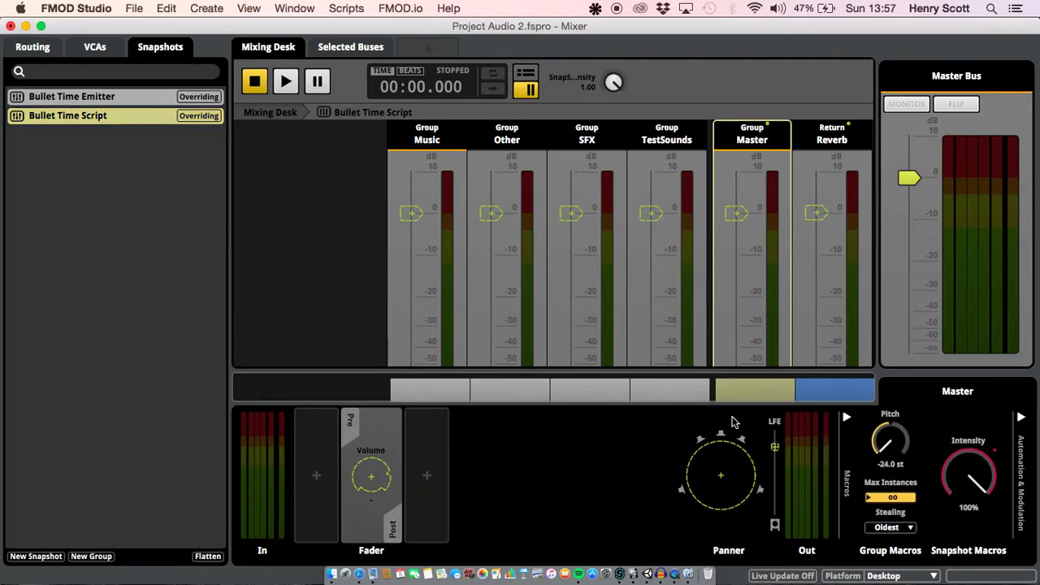
pyautogui.rightClick(966, 474)
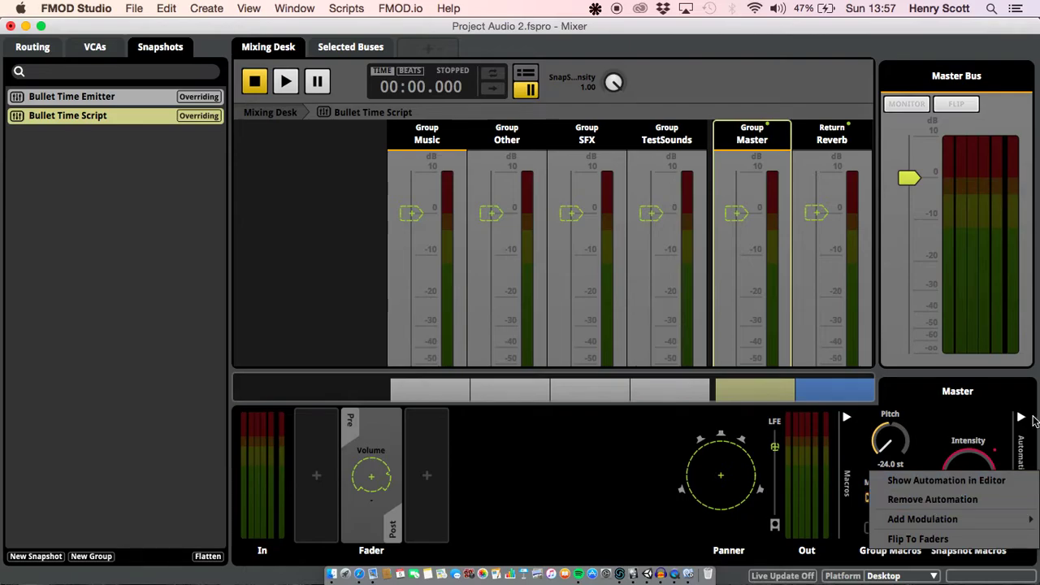
pyautogui.click(996, 415)
pyautogui.click(1022, 418)
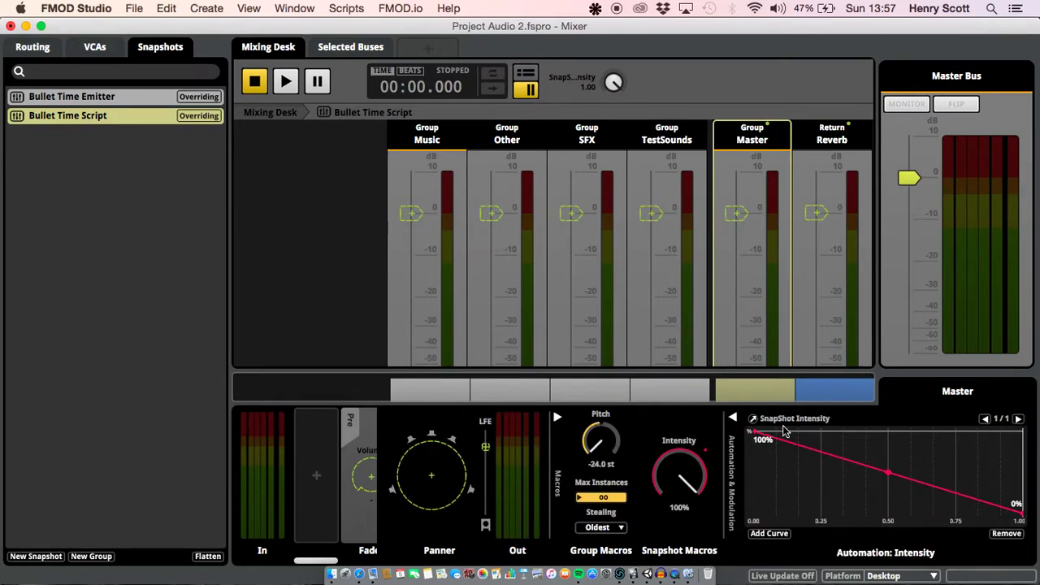
pyautogui.click(754, 420)
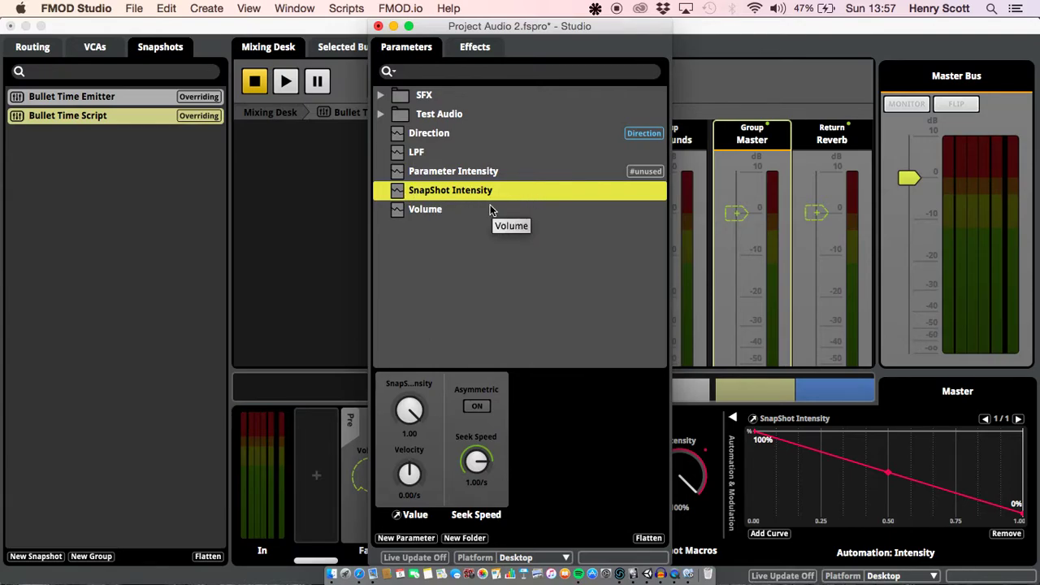
pyautogui.moveTo(568, 26); pyautogui.dragTo(628, 31)
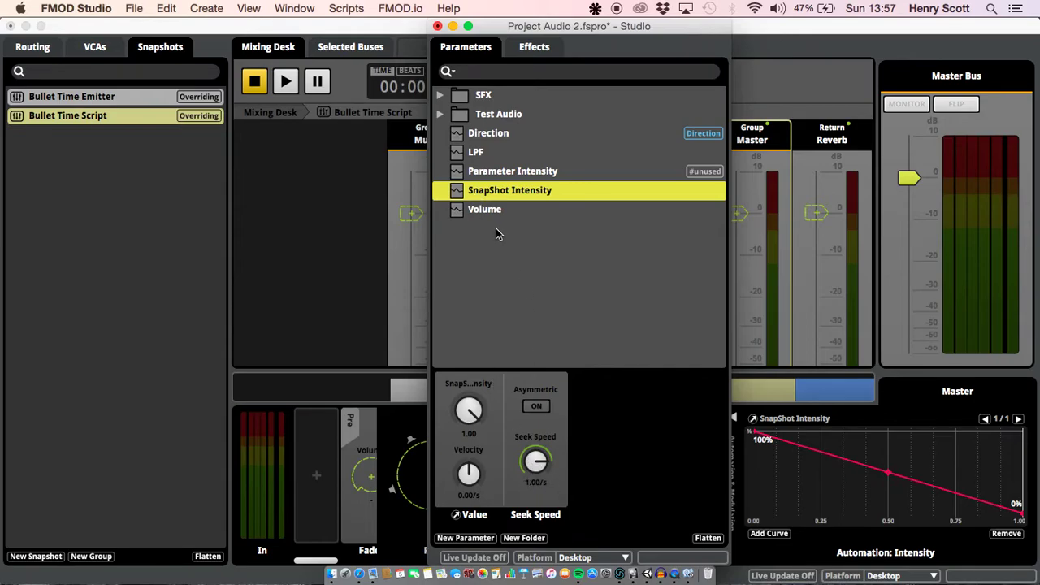
pyautogui.click(438, 26)
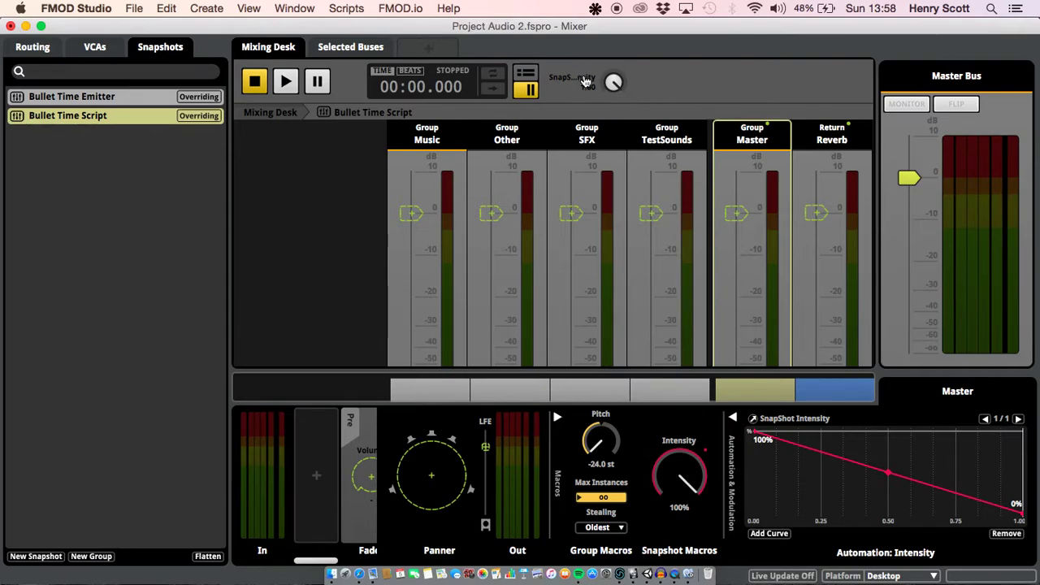
# Keep the SnapShot Intensity range at 0 to 1 and set the parameter to 0.00.
pyautogui.rightClick(611, 85)
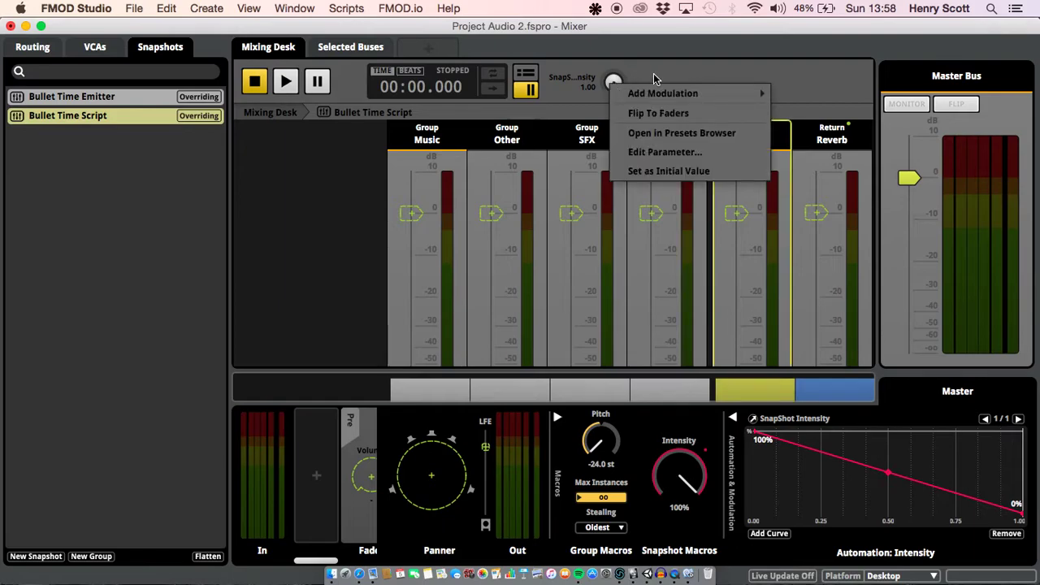
pyautogui.click(683, 154)
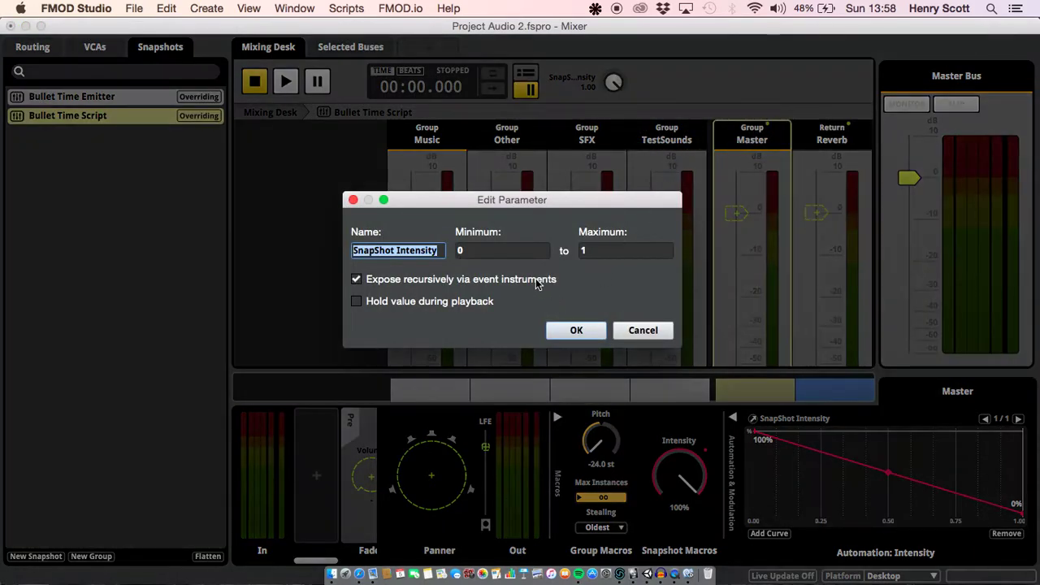
pyautogui.click(504, 252)
pyautogui.click(613, 251)
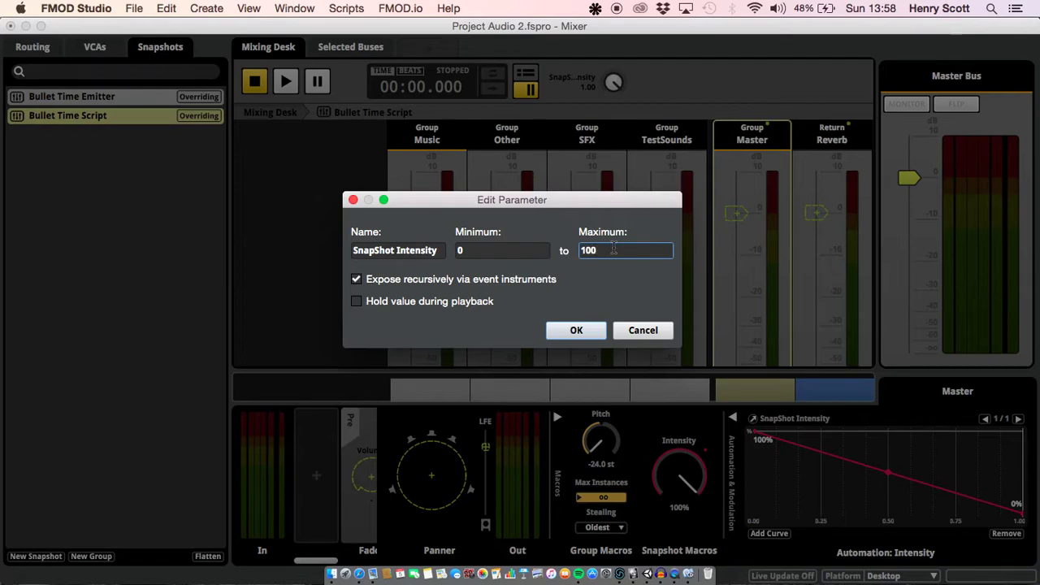
pyautogui.write('1')
pyautogui.click(585, 331)
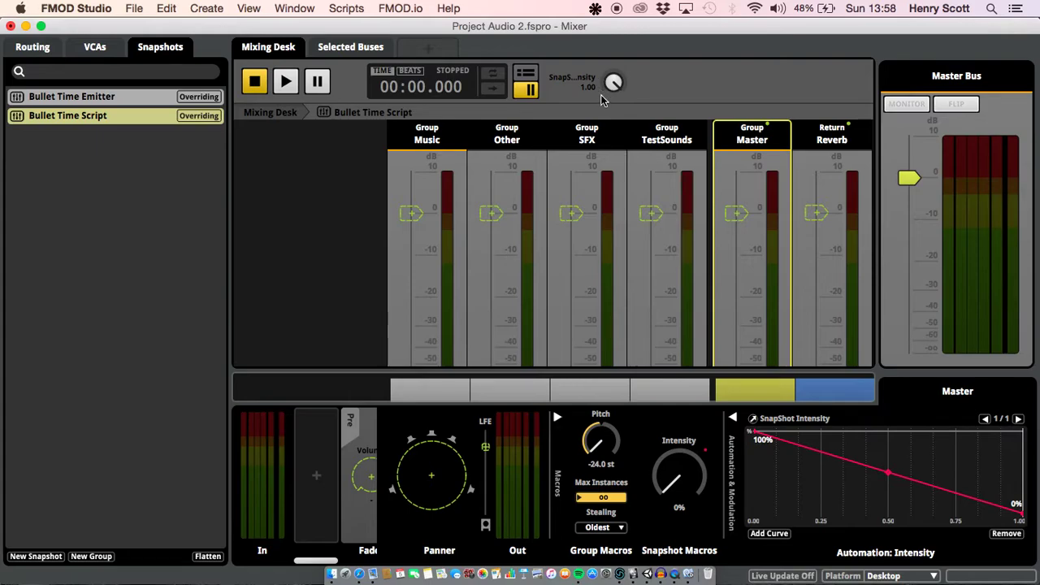
pyautogui.moveTo(618, 88); pyautogui.dragTo(617, 150)
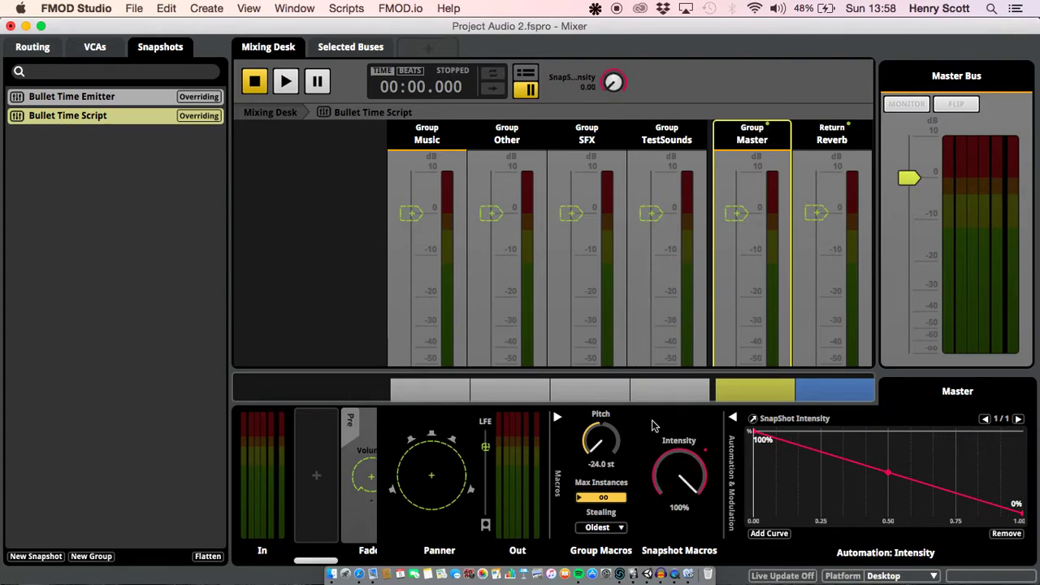